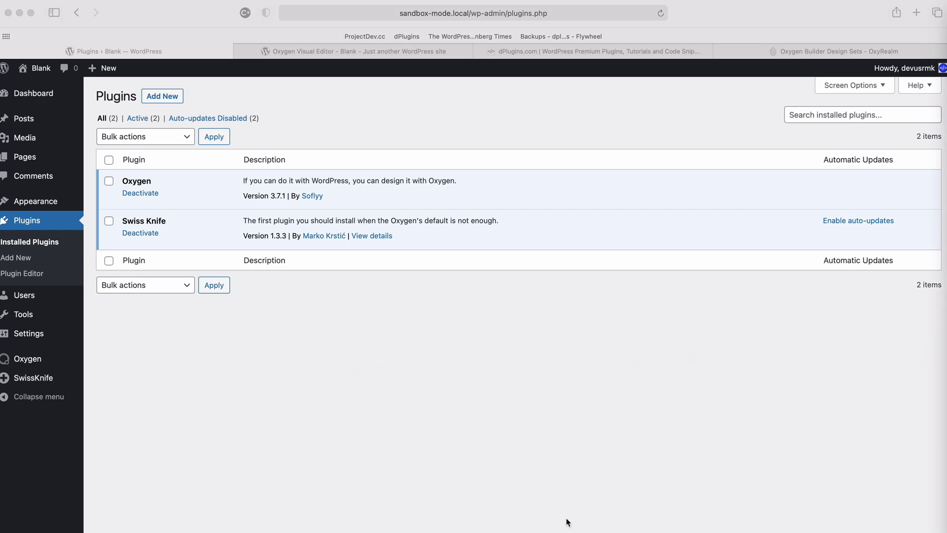
- Highlight the Oxygen plugin name, its version 3.7.1, and the Swiss Knife plugin name
click(328, 412)
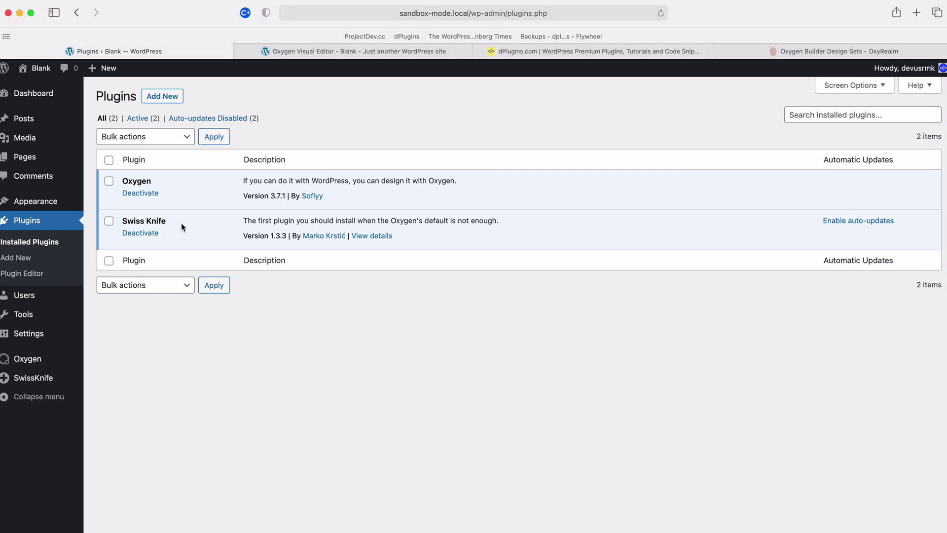
drag(122, 181, 171, 181)
drag(271, 195, 288, 196)
drag(122, 221, 173, 218)
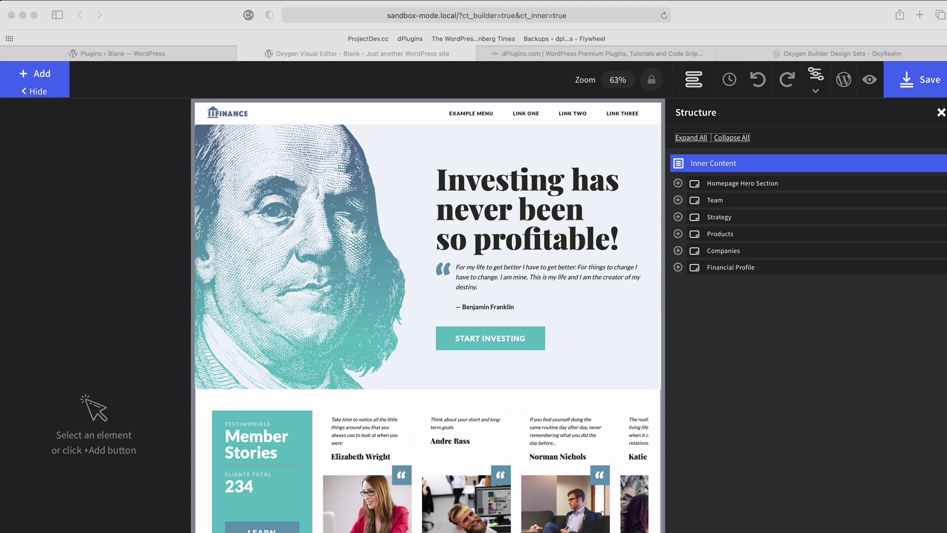
- Scroll the dPlugins website down to the Sandbox for Oxygen Builder plugin
click(640, 54)
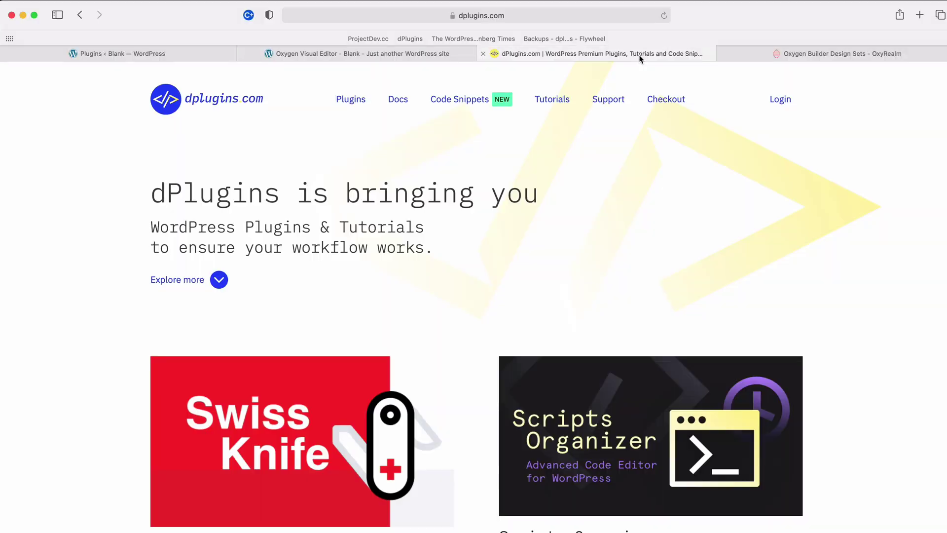
scroll(637, 171, down, 10)
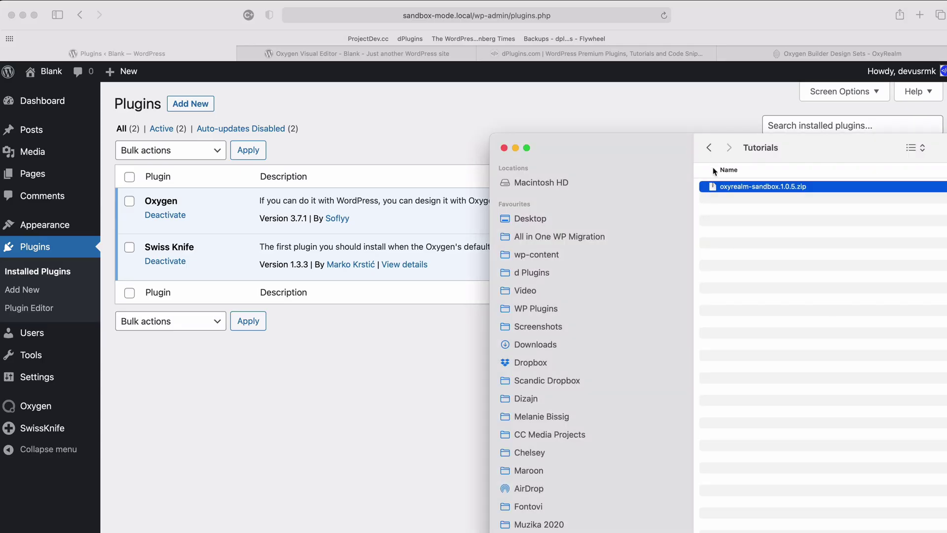
- Upload oxyrealm-sandbox.1.0.5.zip as a new plugin and attempt to install it
click(380, 374)
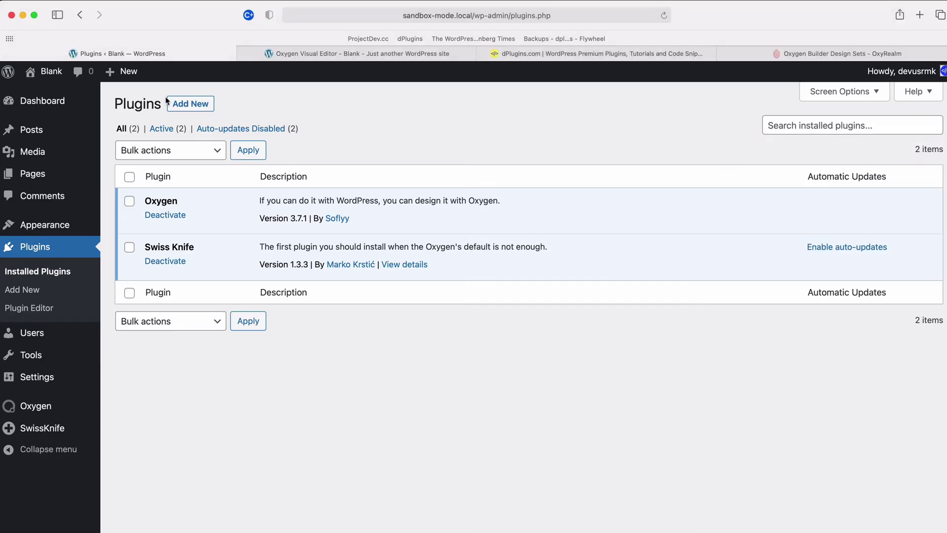
click(189, 103)
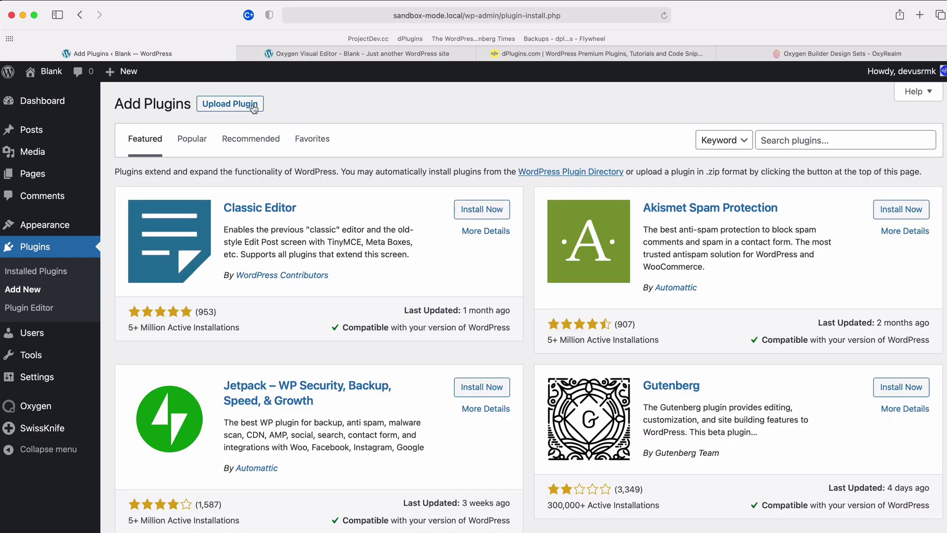
click(253, 106)
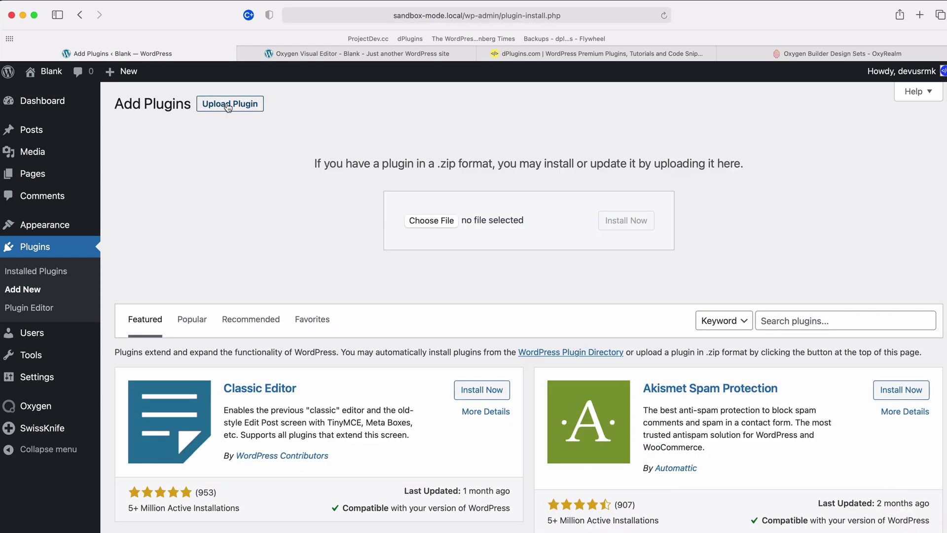
click(437, 221)
click(312, 202)
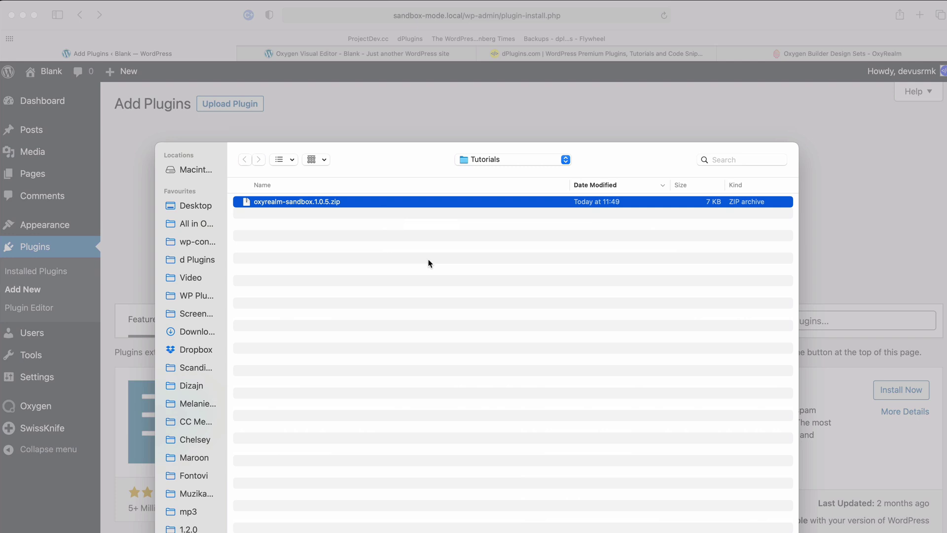
key(Return)
click(634, 220)
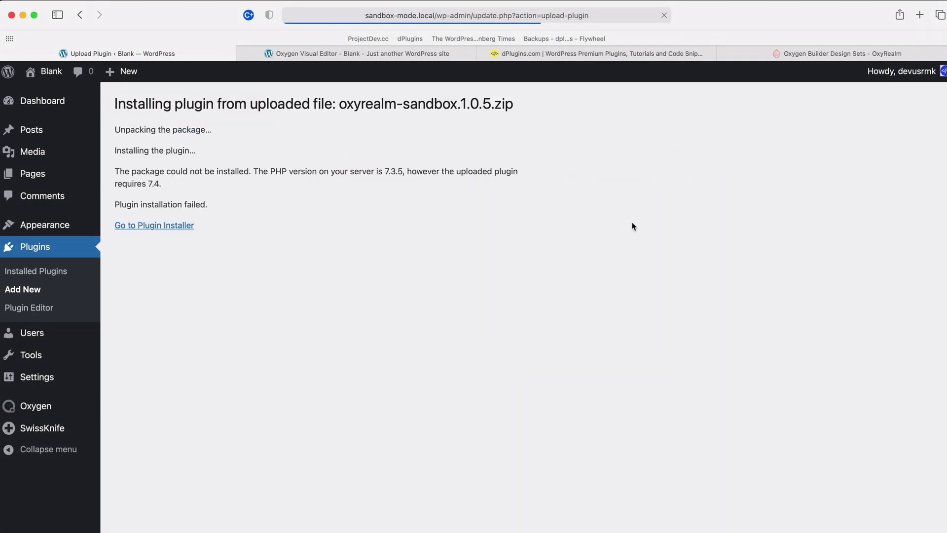
- Note the install failure: the server runs PHP 7.3.5 but the plugin needs 7.4
drag(366, 170, 417, 172)
click(384, 173)
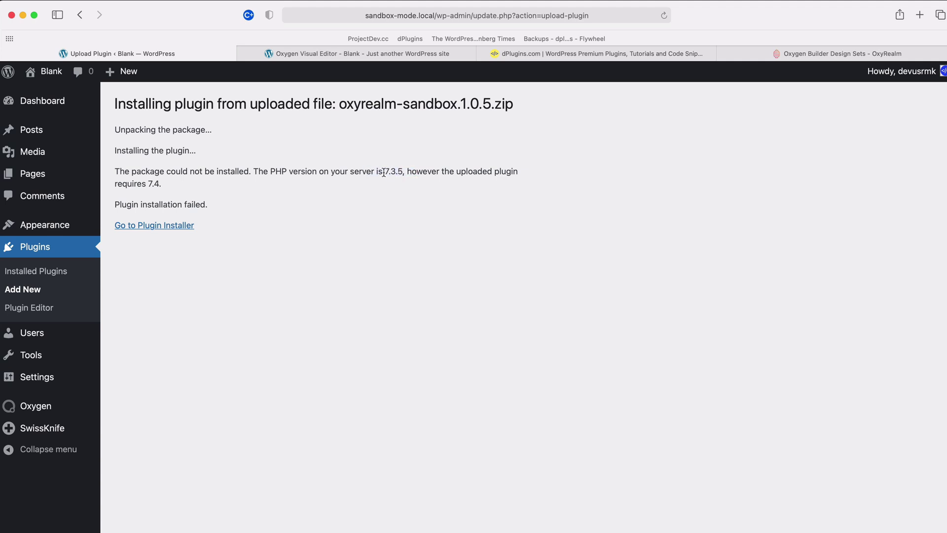
key(super+Tab)
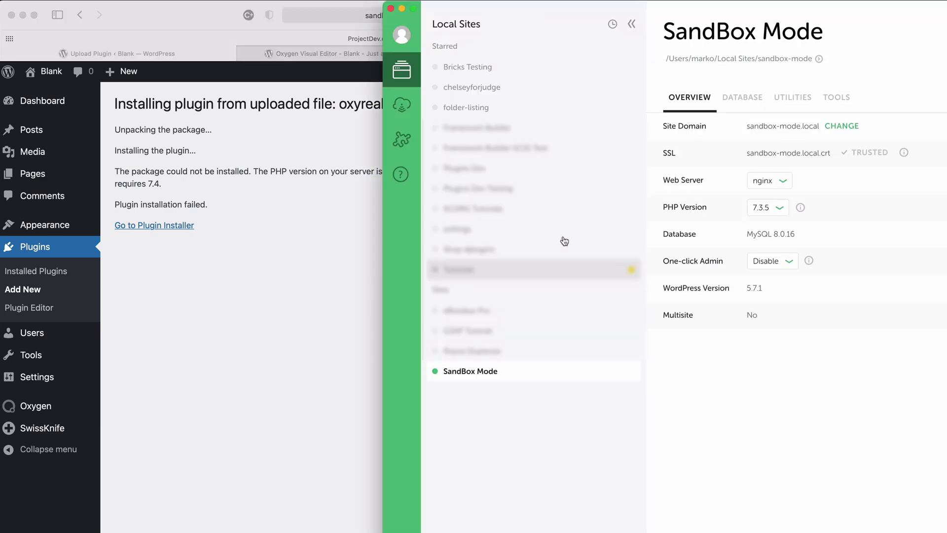
- Change the SandBox Mode site's PHP version in Local to 7.4.1 and apply the change
click(762, 212)
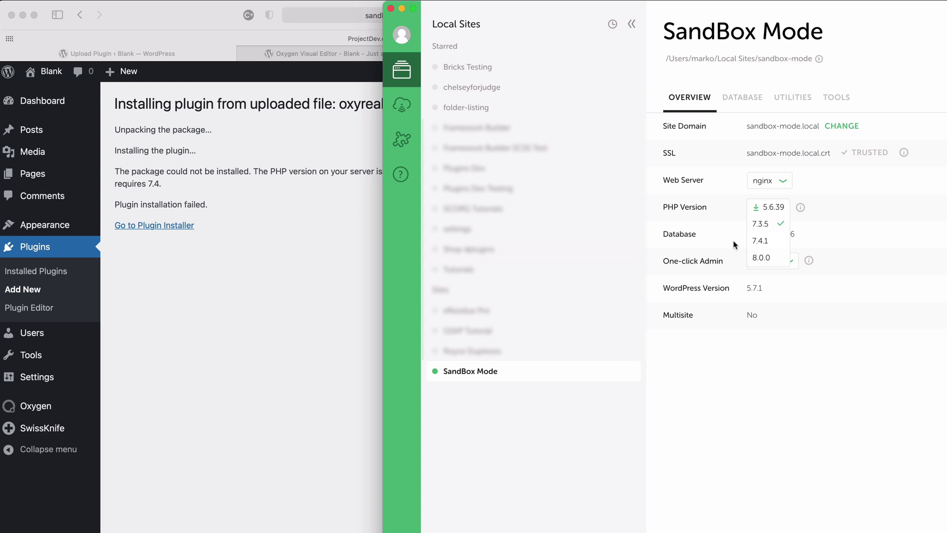
click(762, 243)
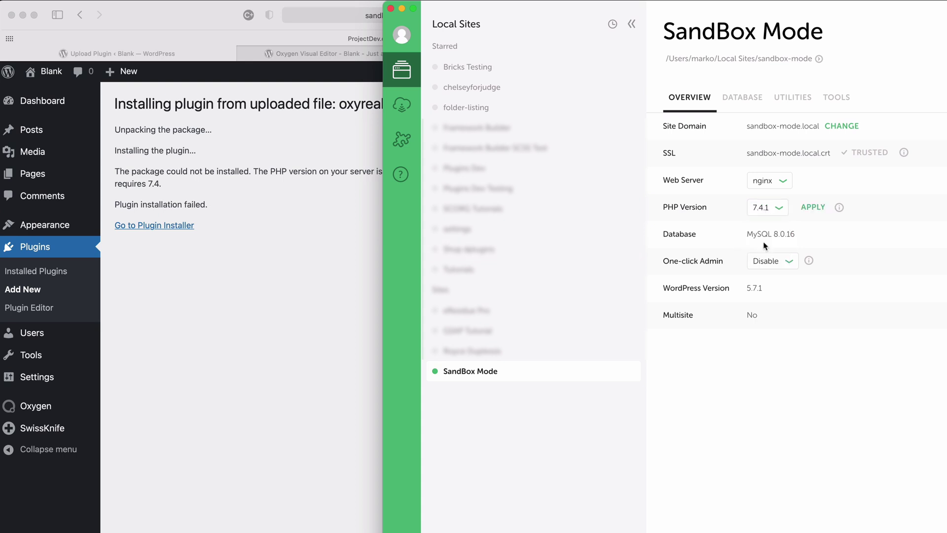
click(820, 210)
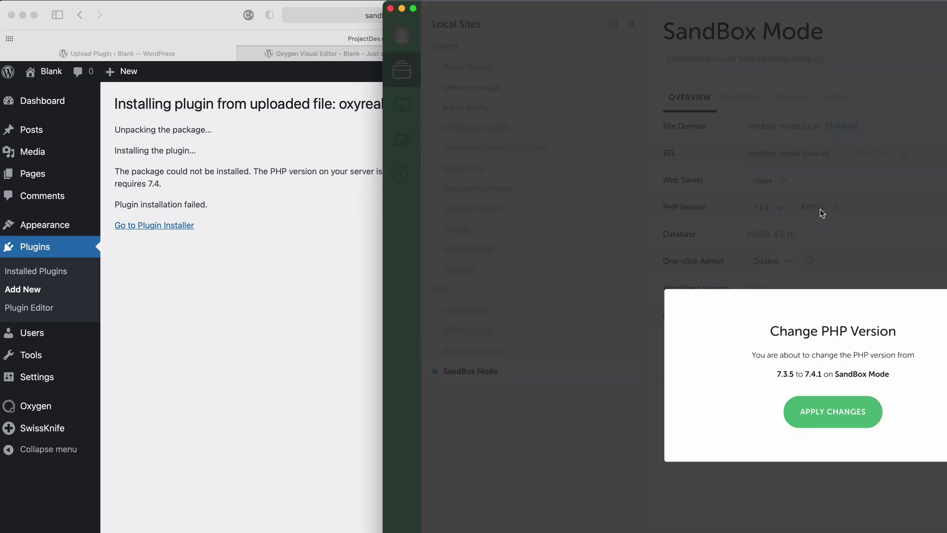
click(830, 413)
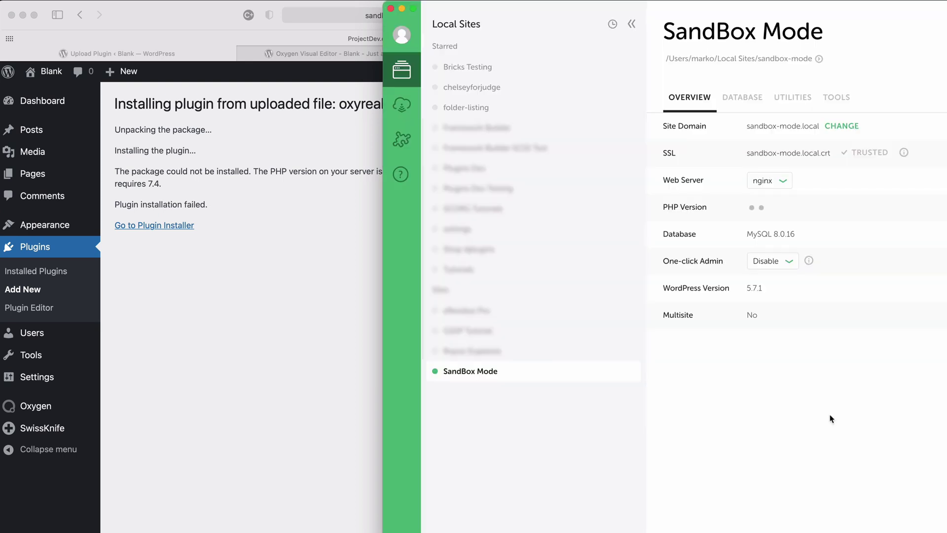
click(291, 329)
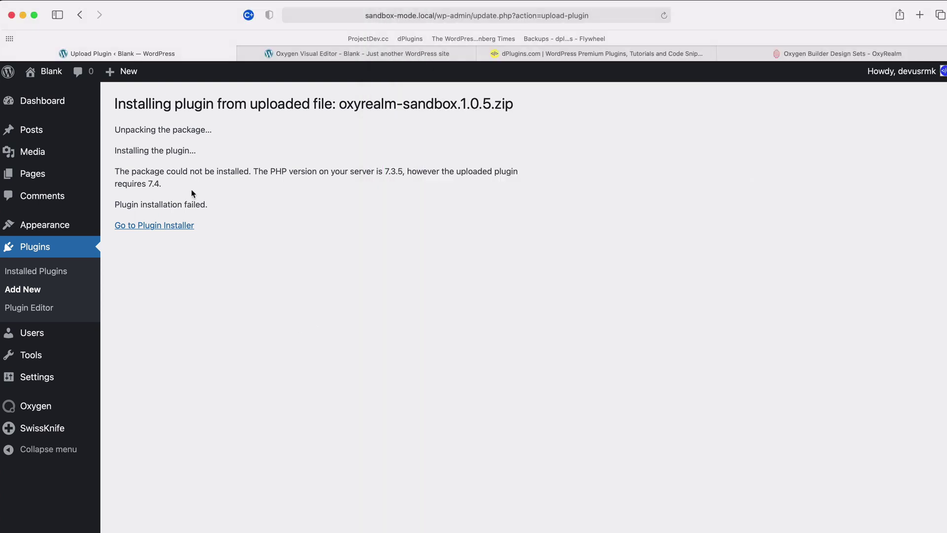
- Upload and install oxyrealm-sandbox.1.0.5.zip again, then activate the plugin
click(155, 230)
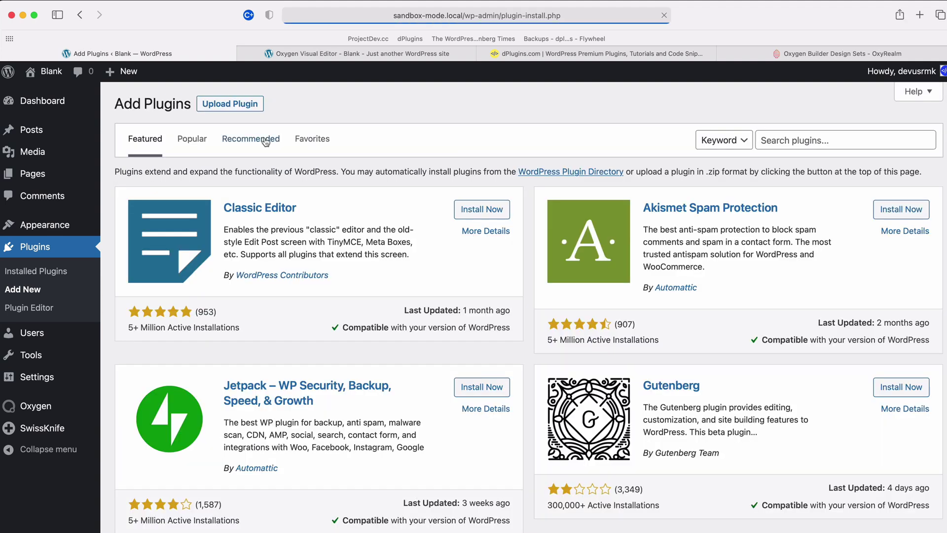
click(247, 104)
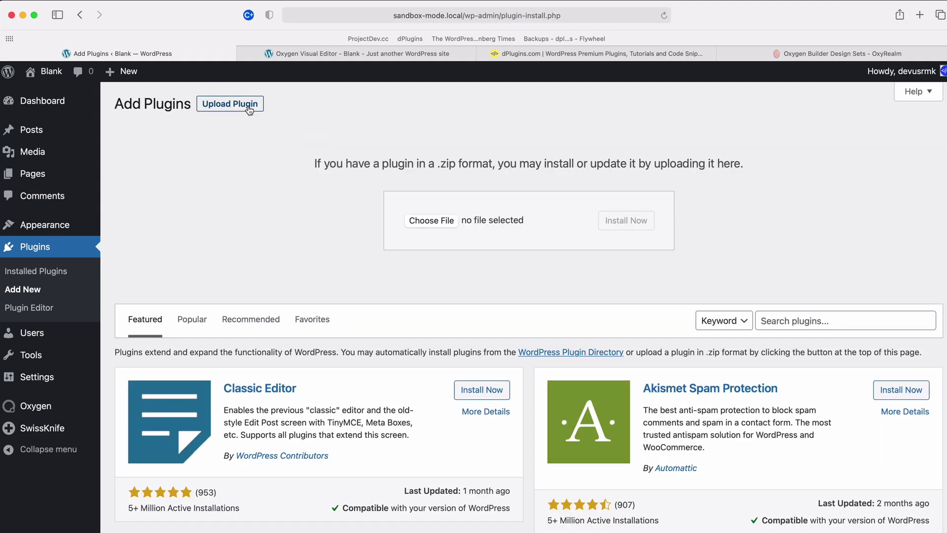
click(437, 221)
click(324, 203)
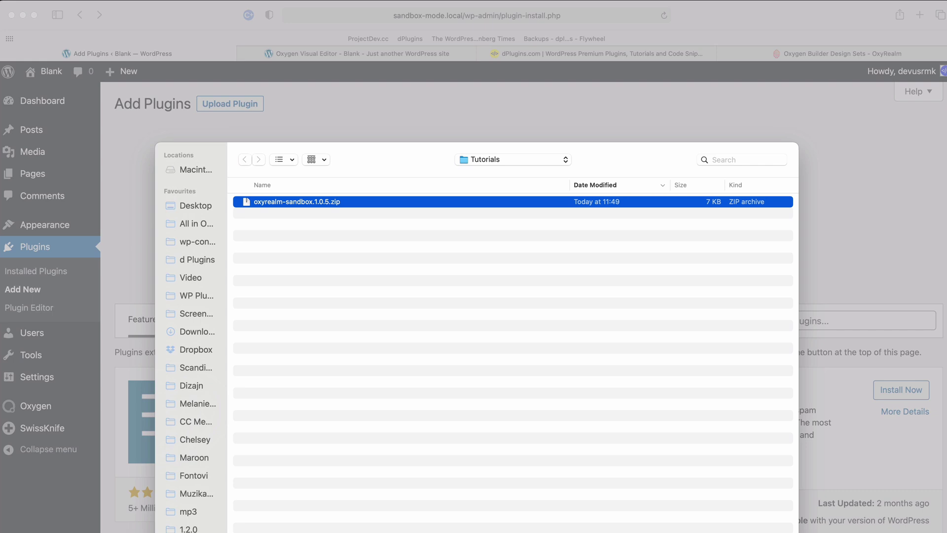
key(Return)
click(629, 222)
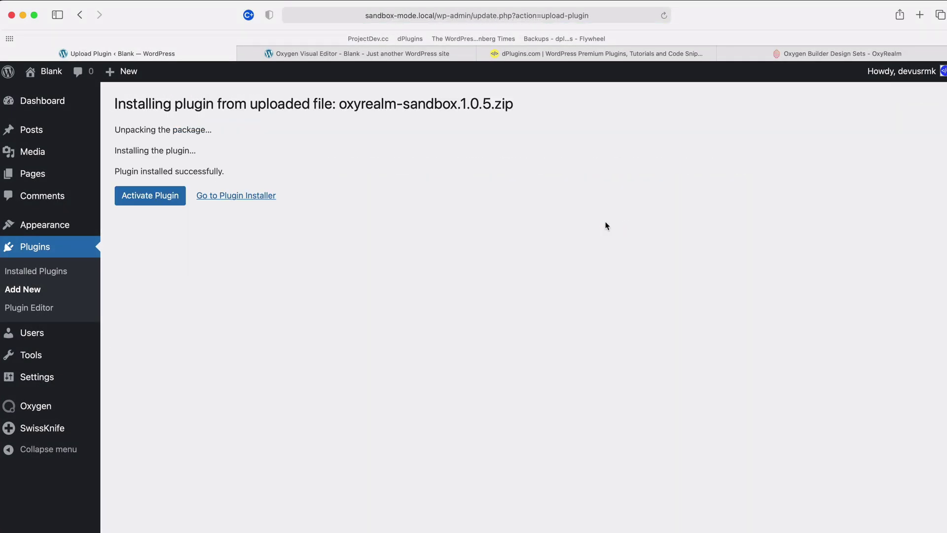
click(139, 196)
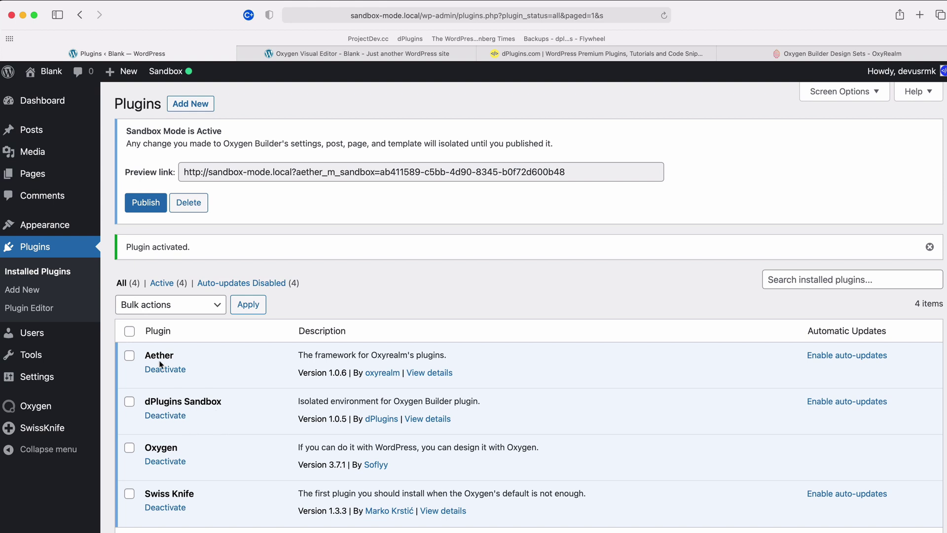
- Highlight the Aether framework plugin, then go to the Pages list
drag(144, 355, 181, 355)
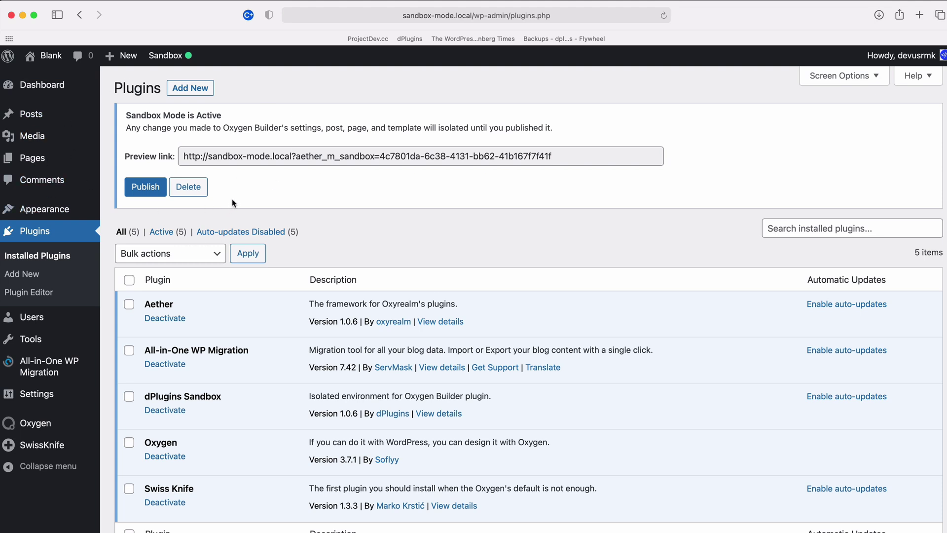
click(151, 193)
- Open the homepage in Oxygen and make the hero heading text green (#00e288)
click(32, 159)
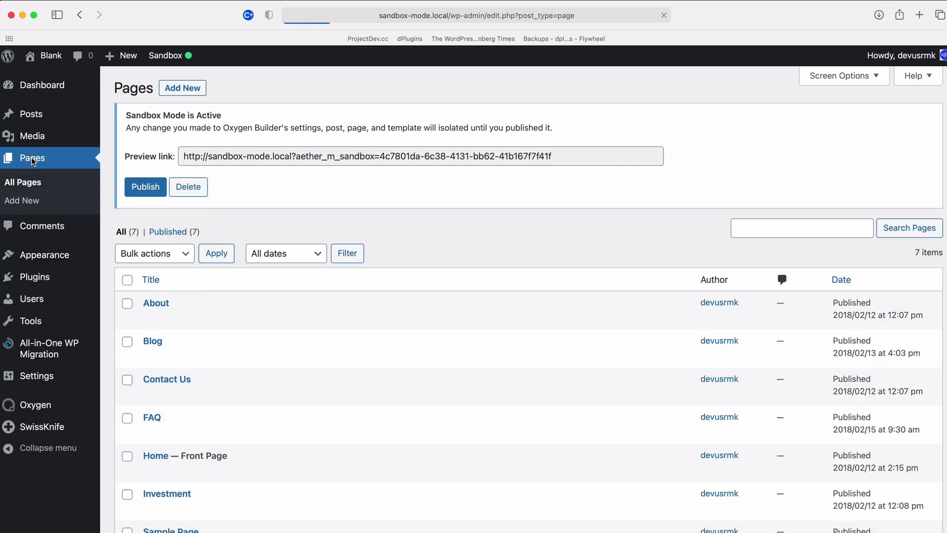
mouse_move(185, 470)
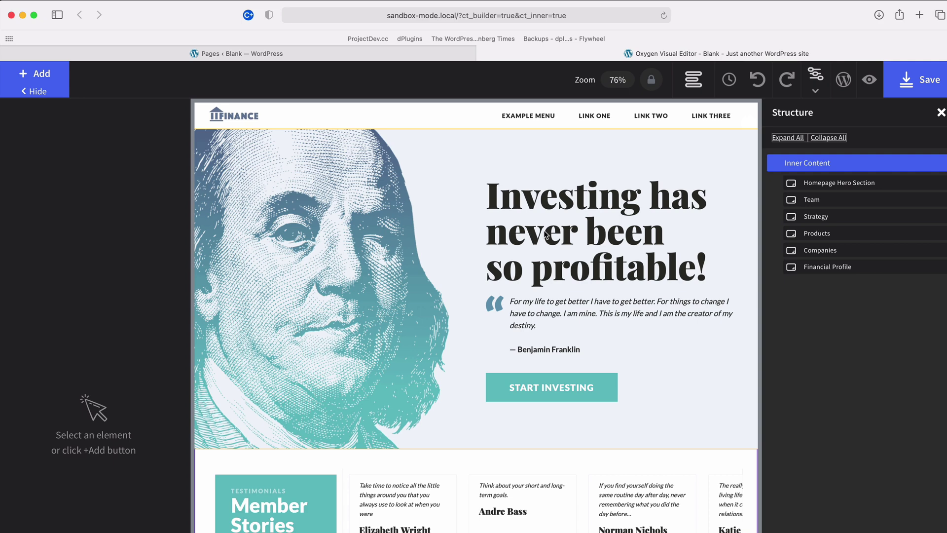
click(546, 235)
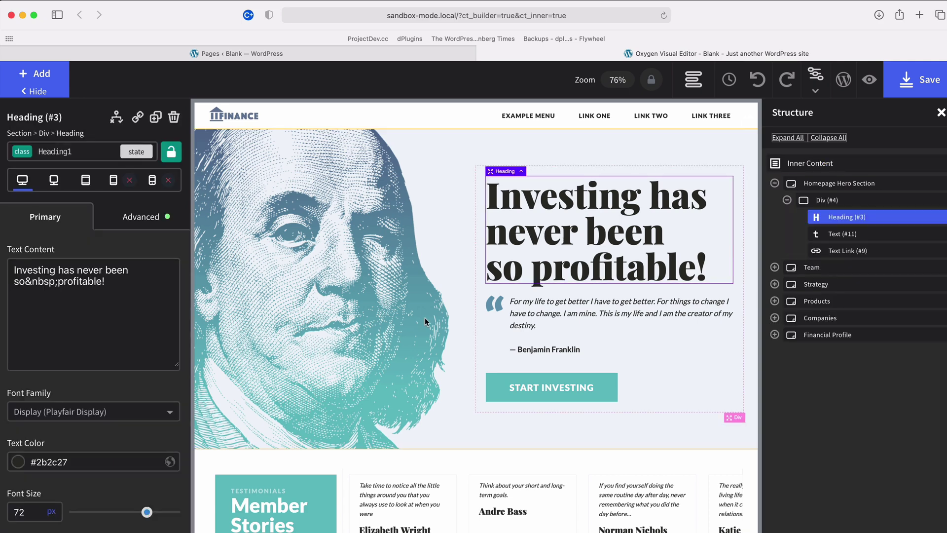
click(17, 462)
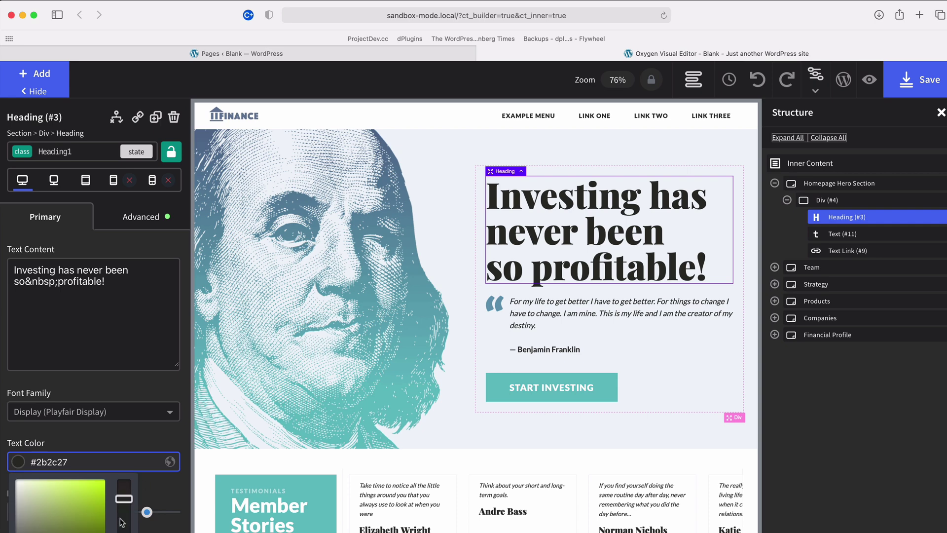
drag(124, 502, 124, 519)
- Give the START INVESTING button a red #ff0000 background
click(545, 380)
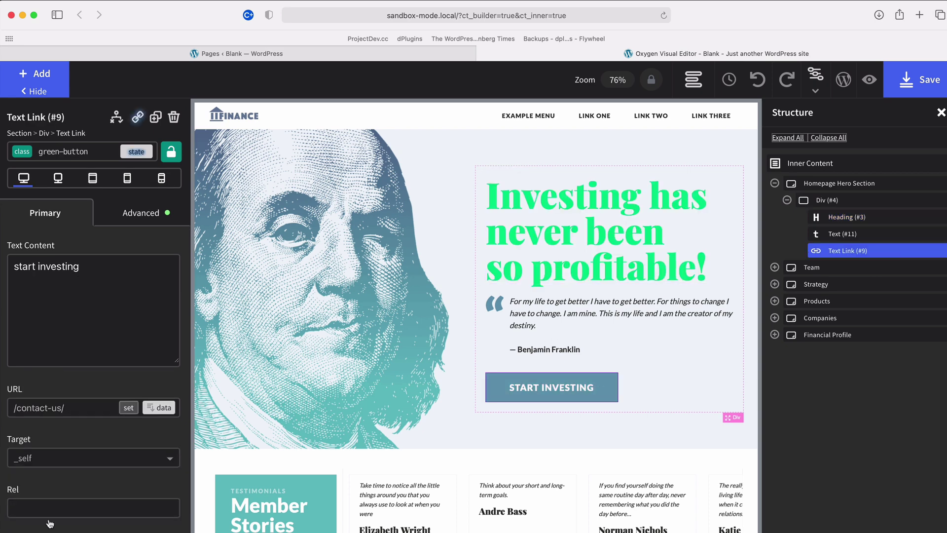
click(126, 218)
click(121, 251)
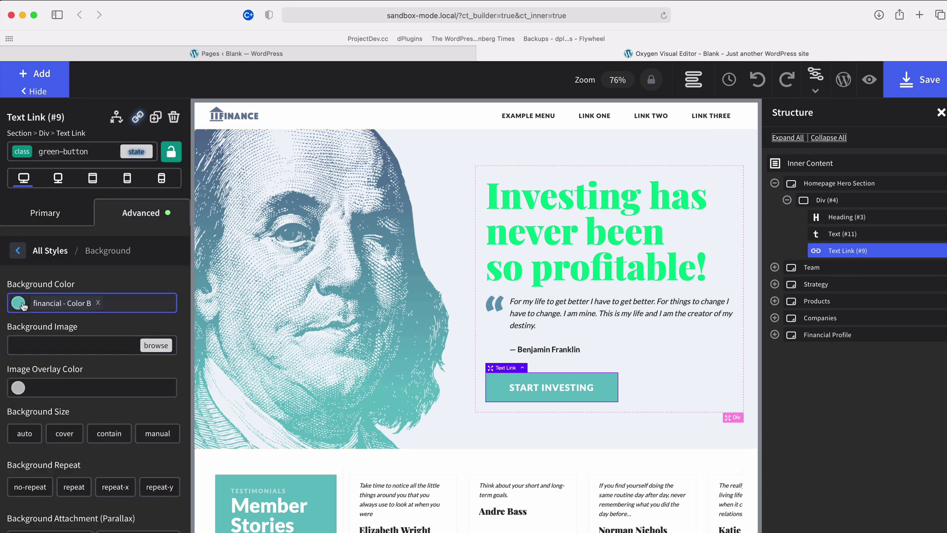
click(114, 303)
drag(127, 365, 117, 321)
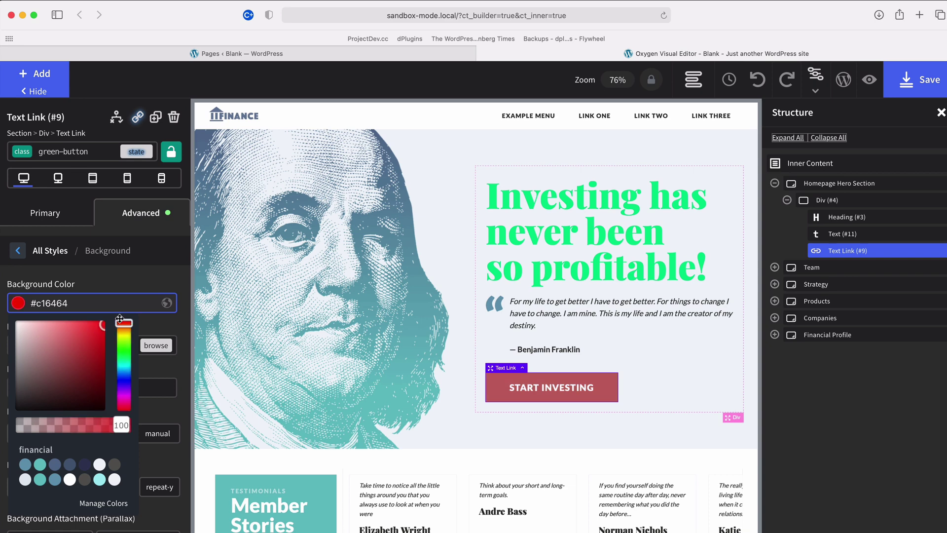
- Replace the hero section's background image with solid blue #048edd, then save and close the editor
click(325, 293)
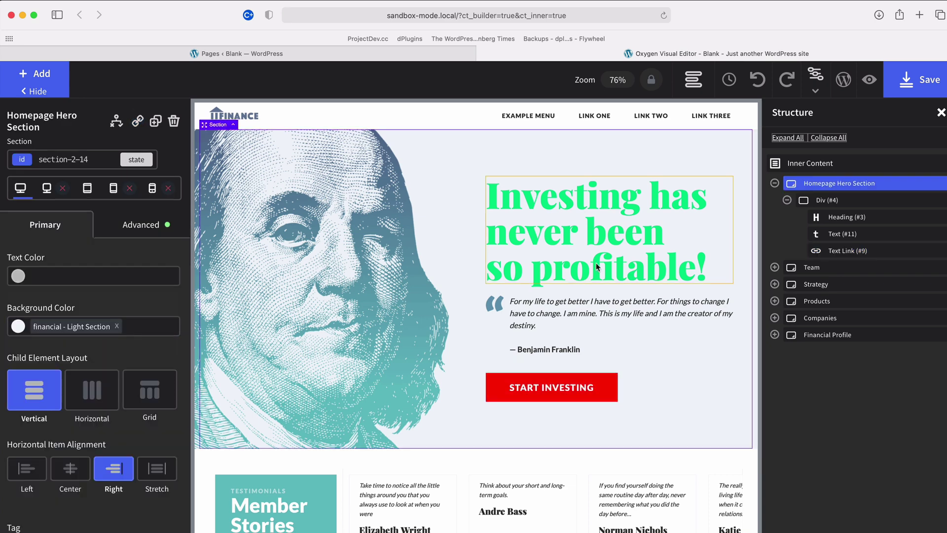
click(135, 226)
click(99, 262)
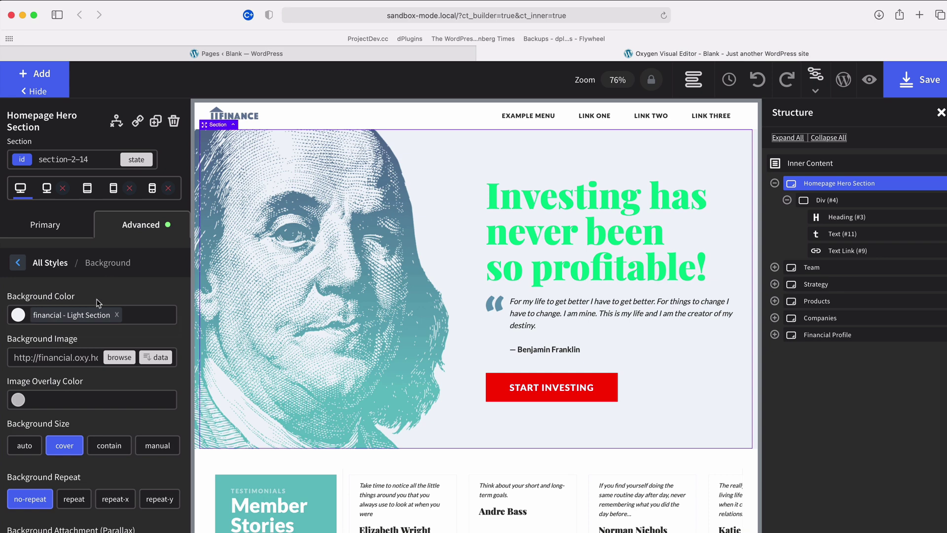
triple_click(71, 358)
key(BackSpace)
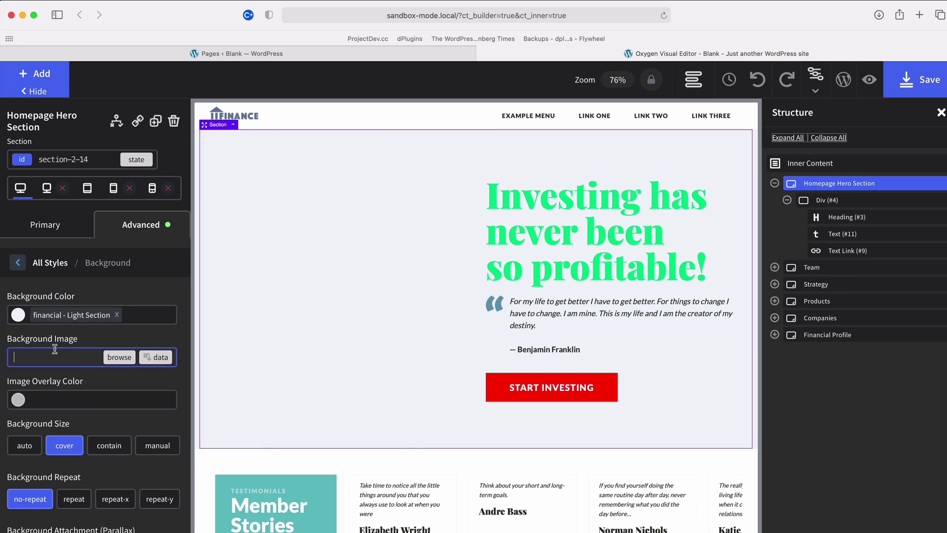
click(18, 315)
click(103, 344)
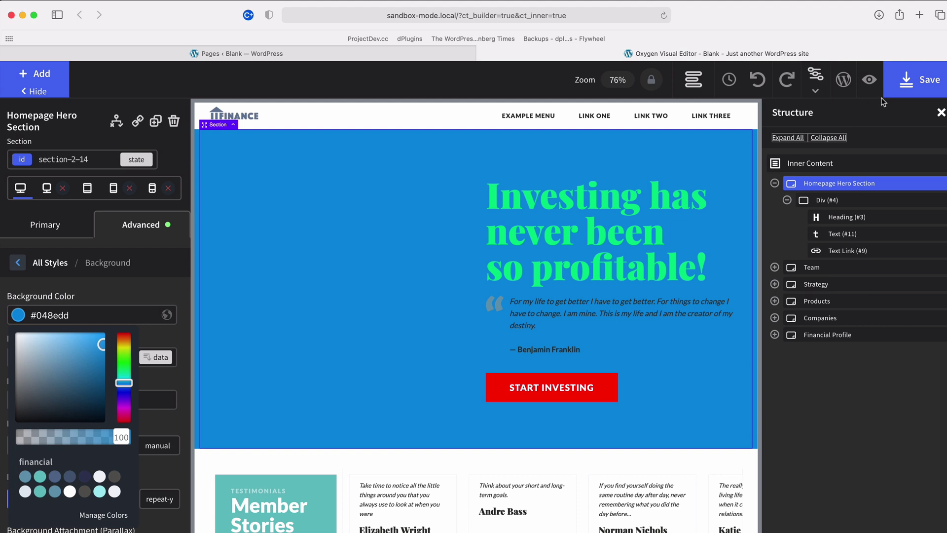
click(916, 86)
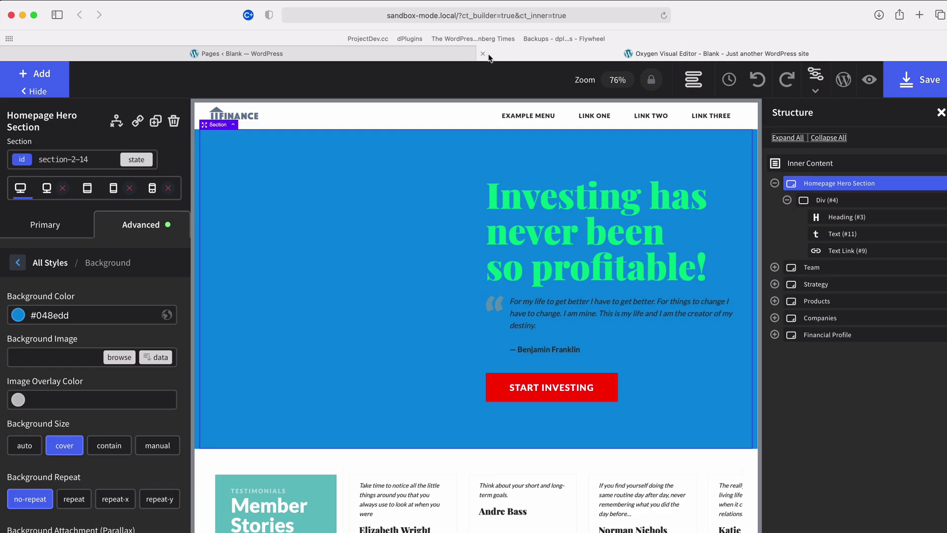
click(483, 54)
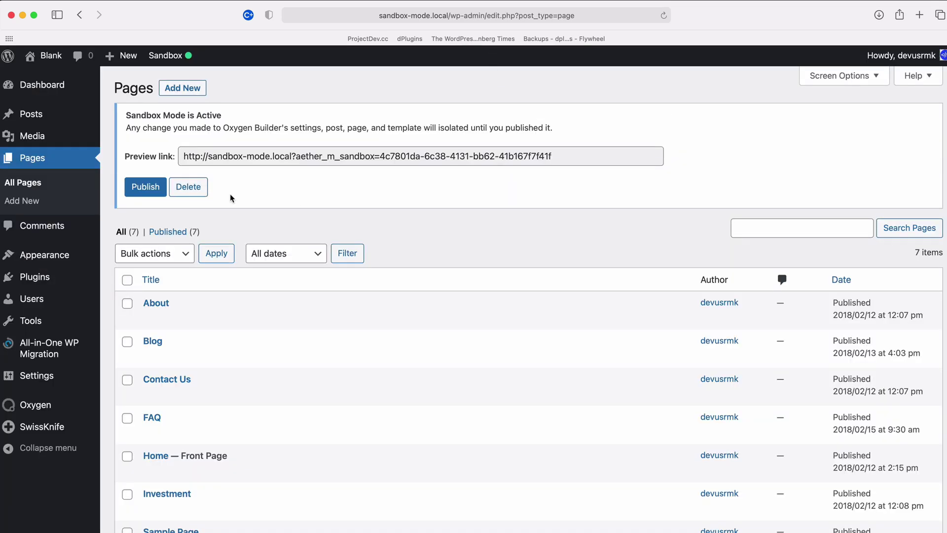
- Load the live sandbox-mode.local homepage in a new private window
click(246, 157)
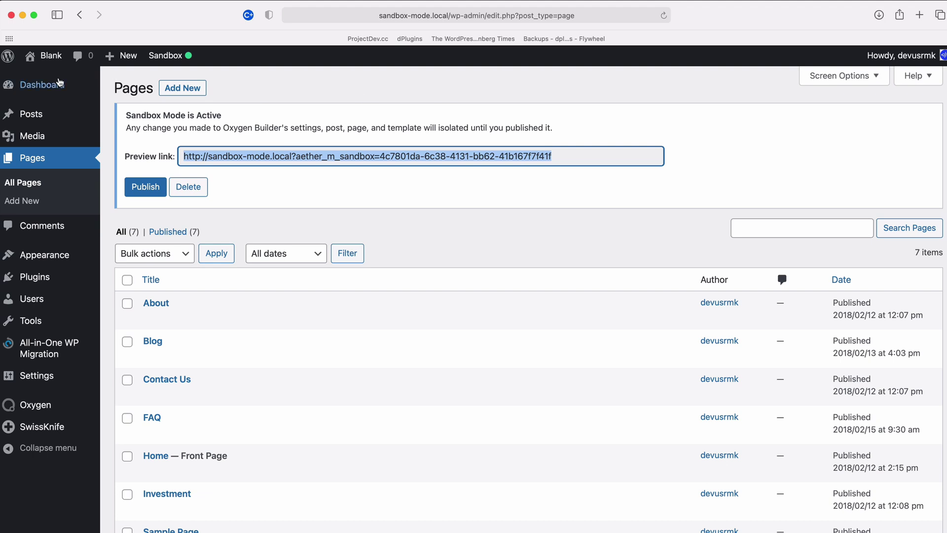
click(355, 16)
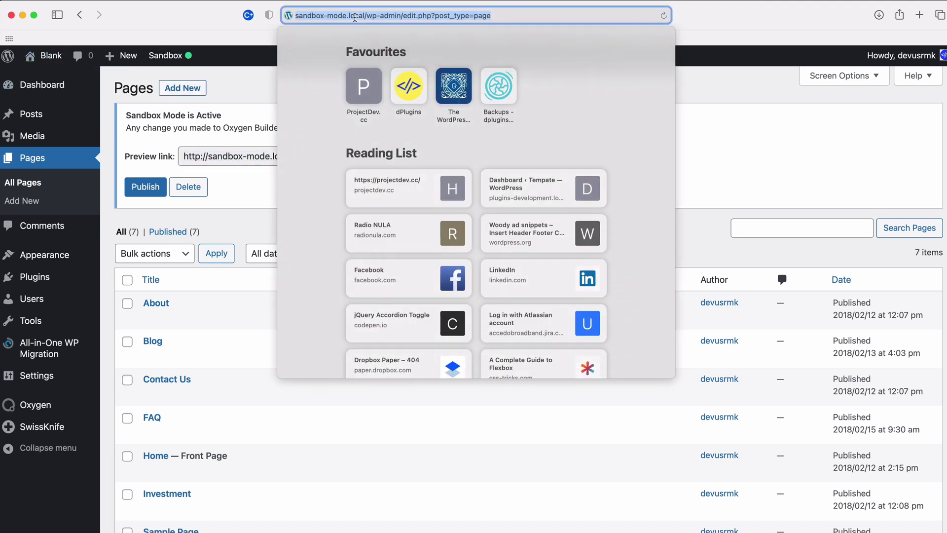
drag(295, 16, 365, 16)
key(super+c)
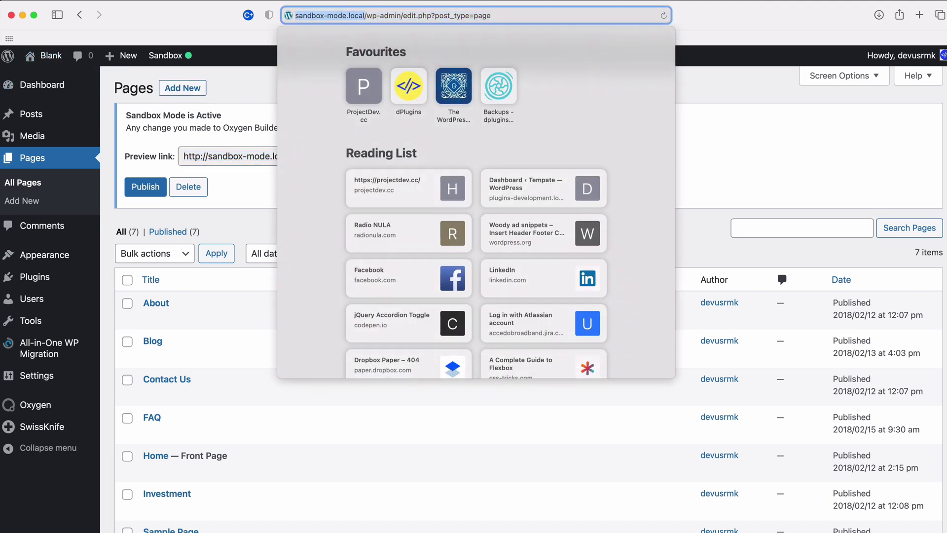
key(super+shift+n)
key(super+v)
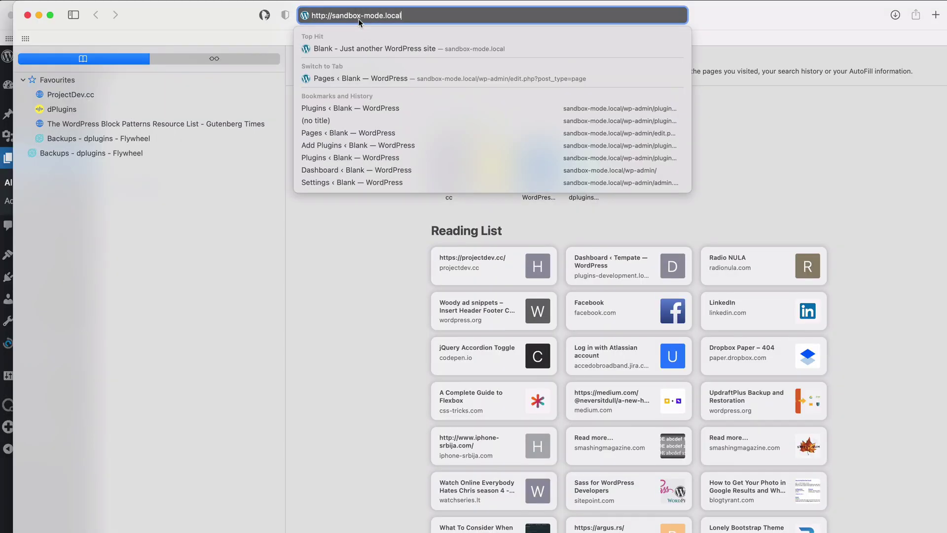
key(Return)
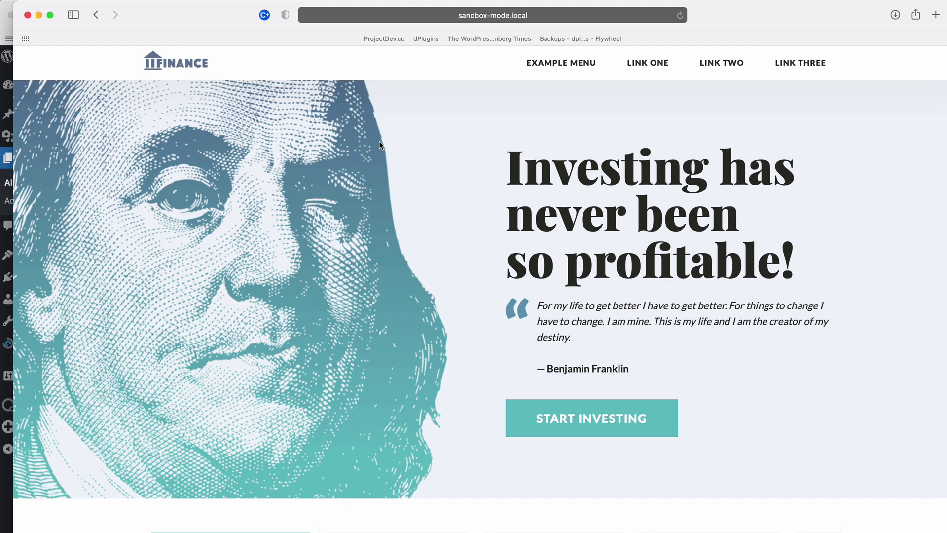
drag(167, 16, 267, 14)
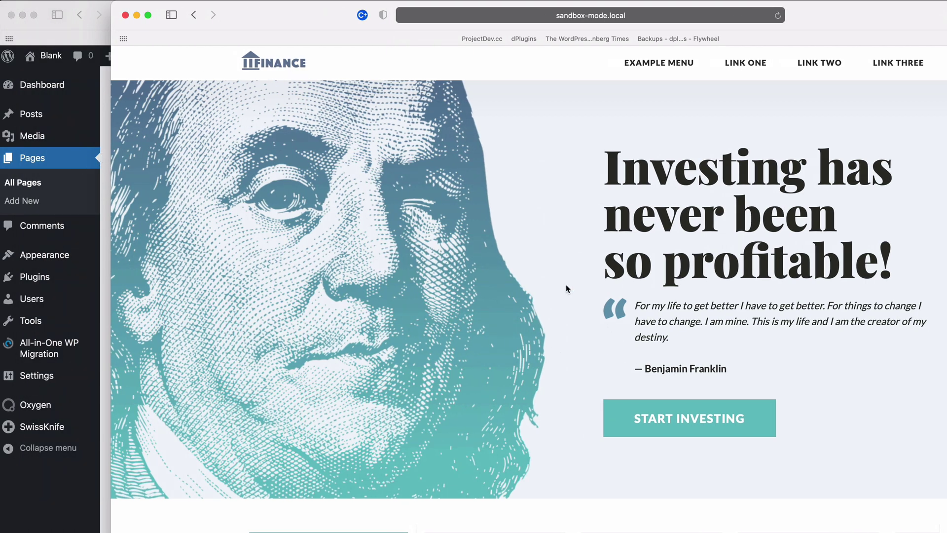
- Copy the sandbox preview link and view the blue-hero preview in the private window
click(108, 102)
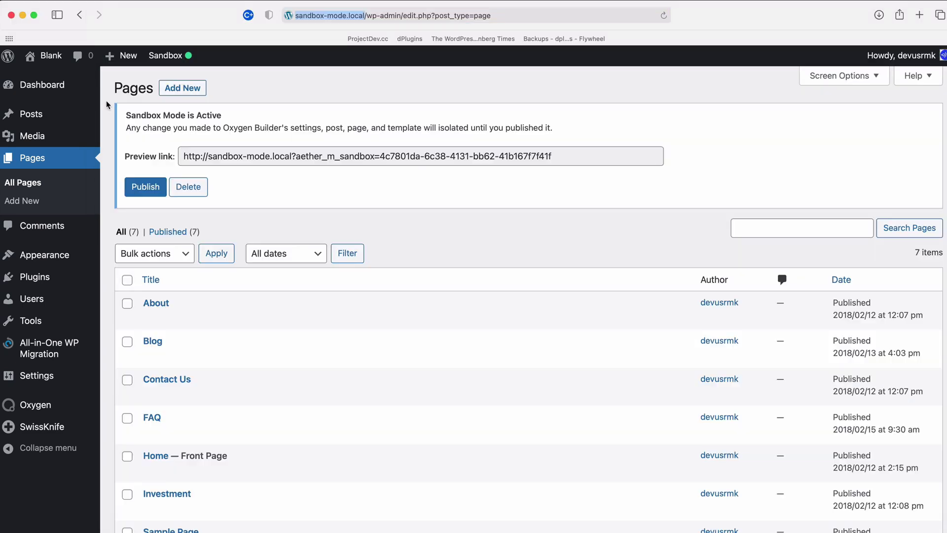
drag(292, 156, 248, 151)
triple_click(248, 151)
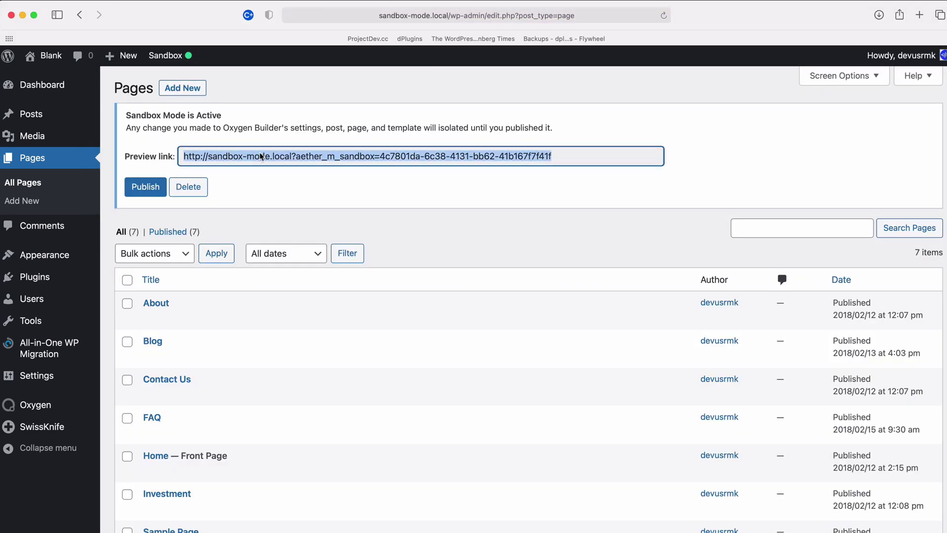
right_click(261, 156)
click(291, 202)
key(super+grave)
drag(467, 19, 407, 20)
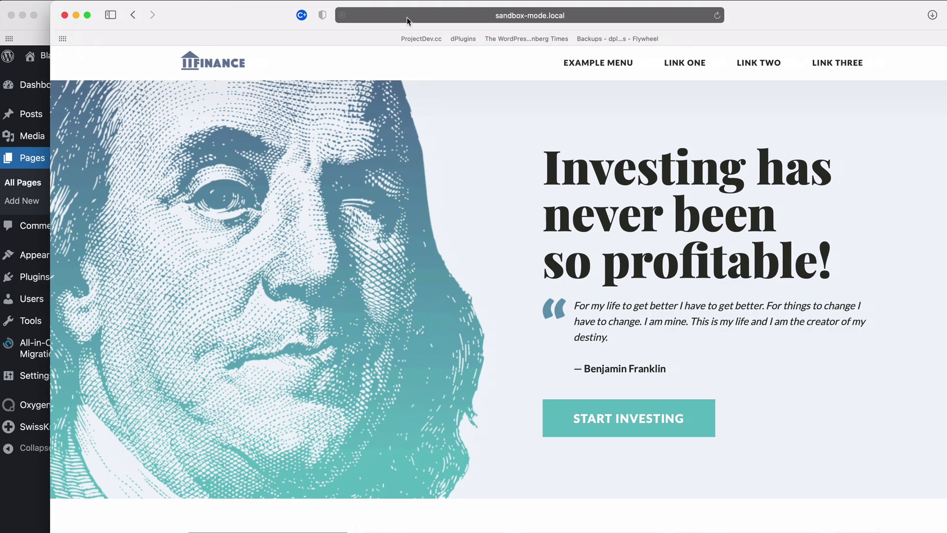
click(407, 16)
key(super+v)
key(Return)
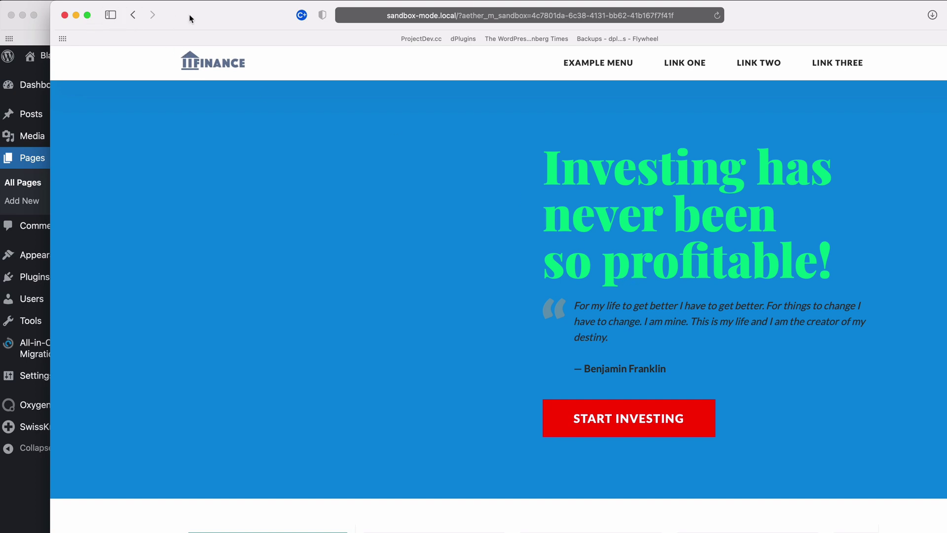
drag(190, 17, 228, 17)
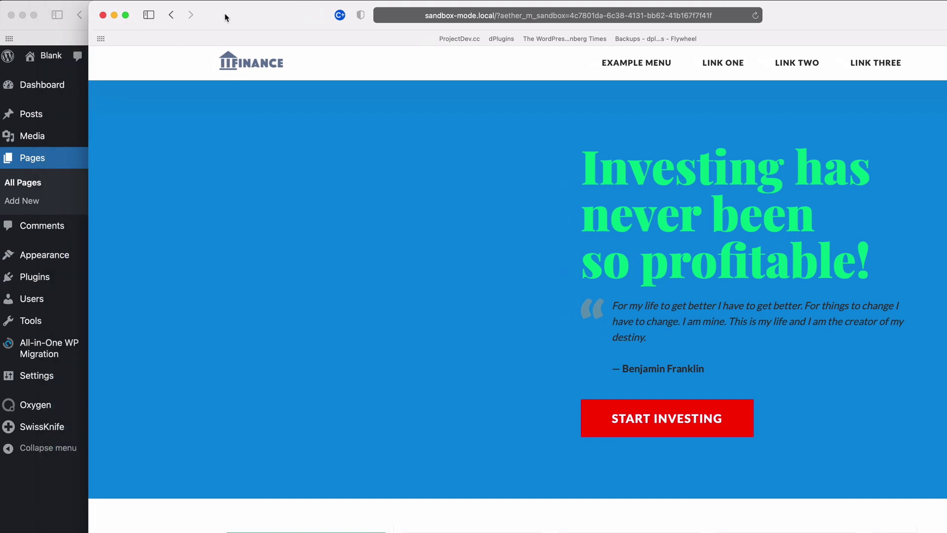
click(102, 16)
- Publish the sandbox draft and confirm with OK
click(268, 186)
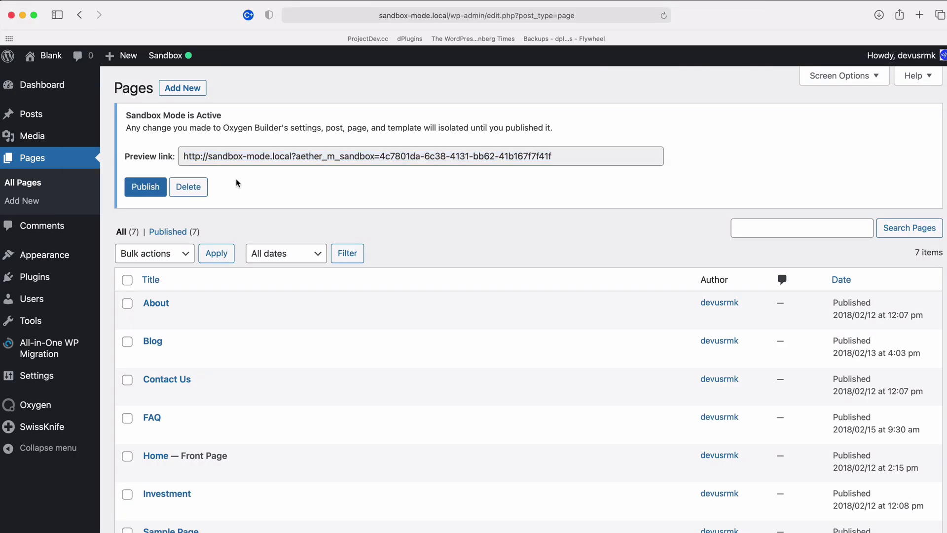
click(141, 186)
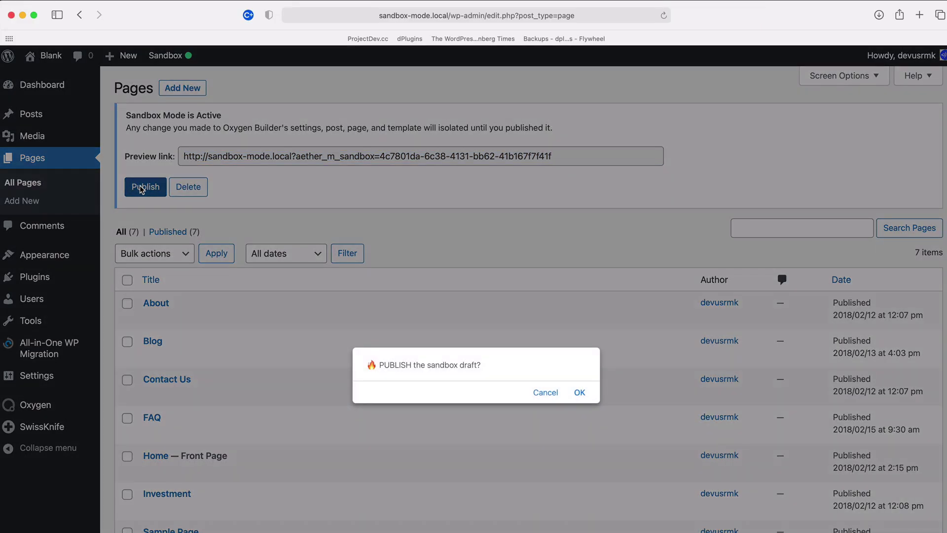
click(579, 392)
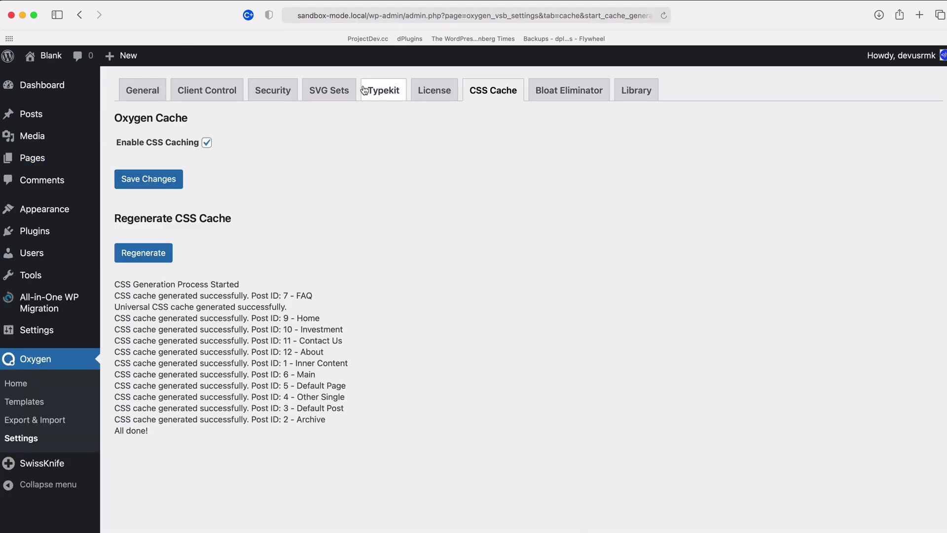
click(350, 15)
drag(295, 15, 365, 15)
key(super+c)
key(super+shift+n)
key(super+v)
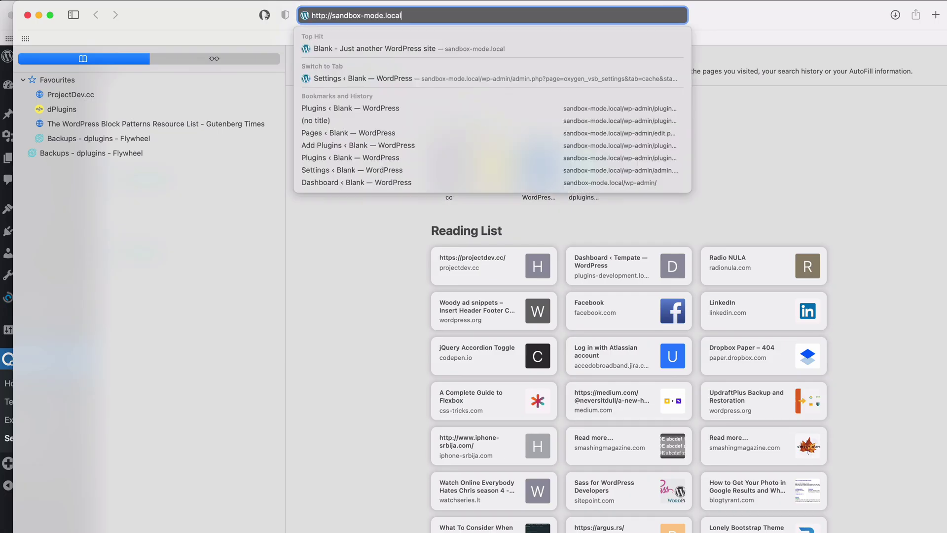
key(Return)
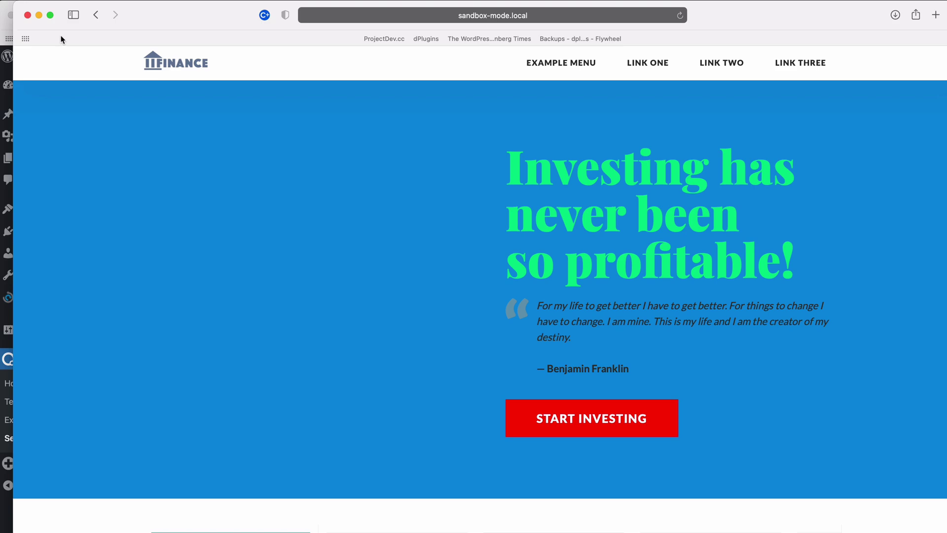
click(28, 15)
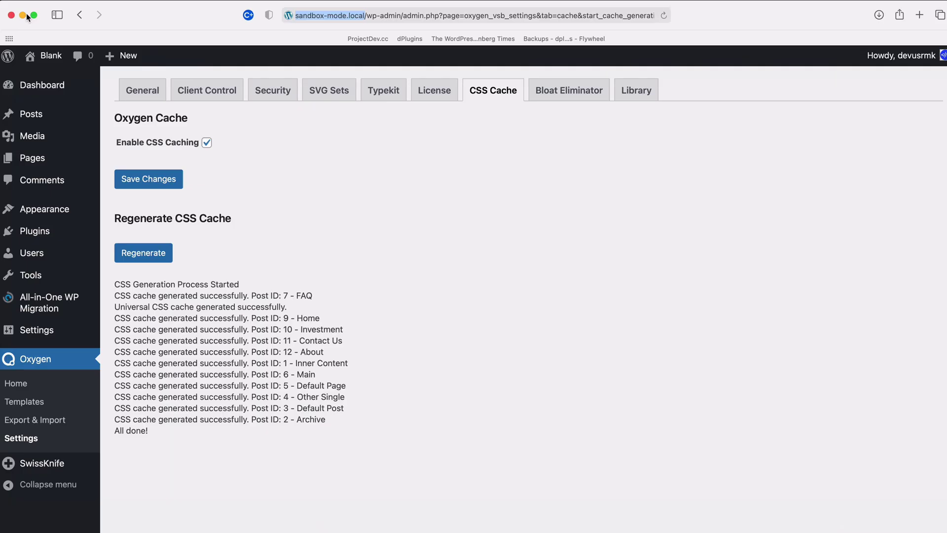
click(298, 209)
mouse_move(36, 233)
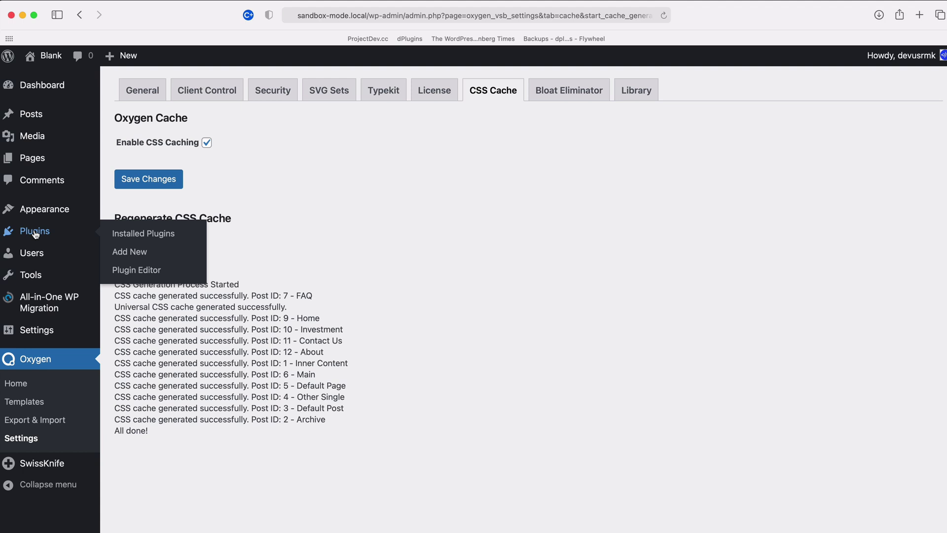
- Reactivate the dPlugins Sandbox plugin from the Installed Plugins list
click(35, 232)
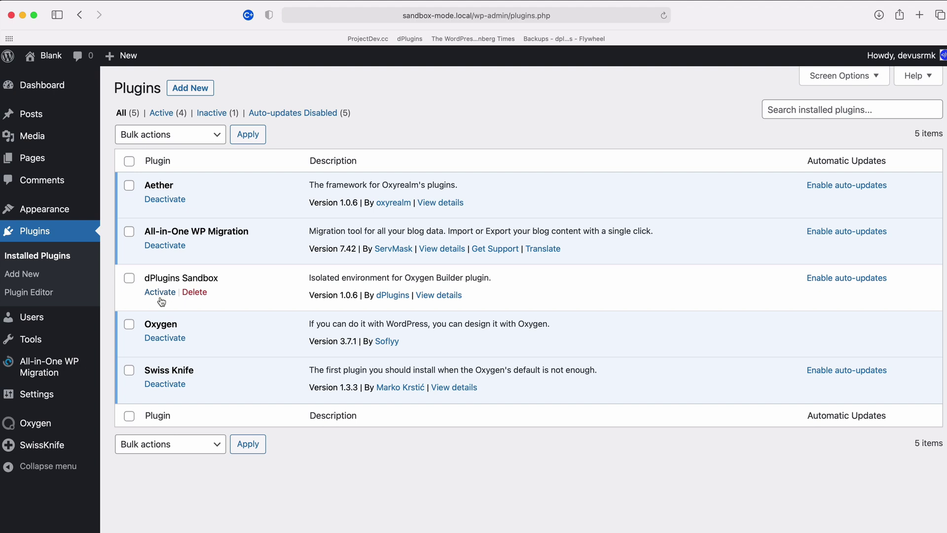
click(160, 292)
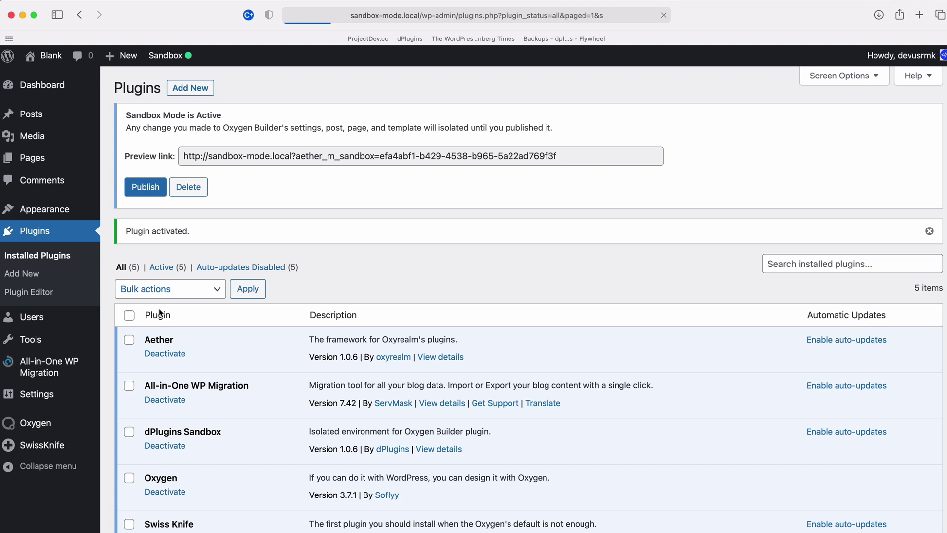